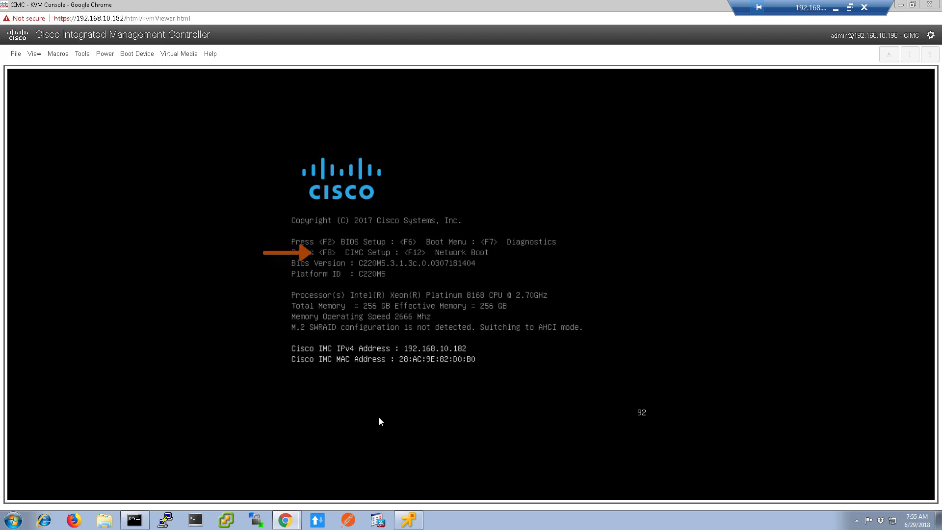
# Enter the CIMC Configuration Utility at POST to review dedicated NIC mode and static IP 192.168.10.182.
pyautogui.press('F8')
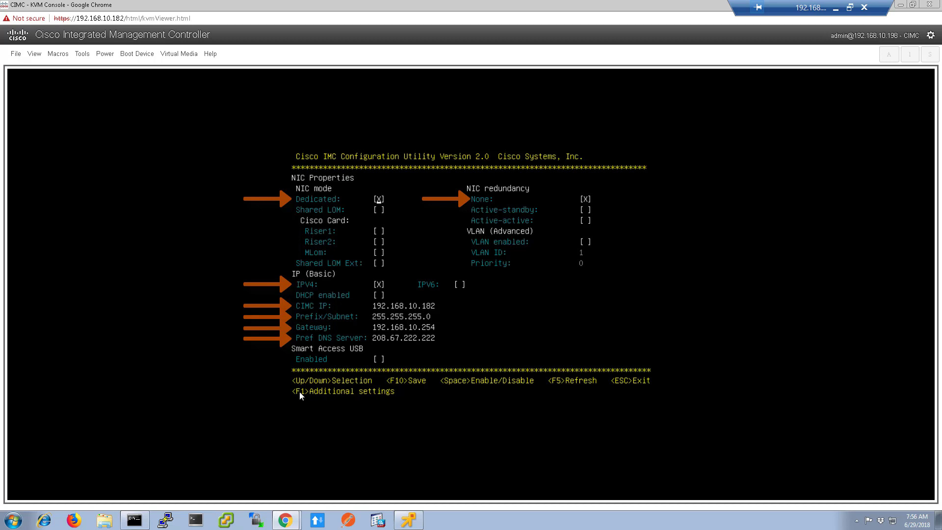
# Save the static network settings, refresh until 'Network settings configured' shows, and exit the utility.
pyautogui.press('F10')
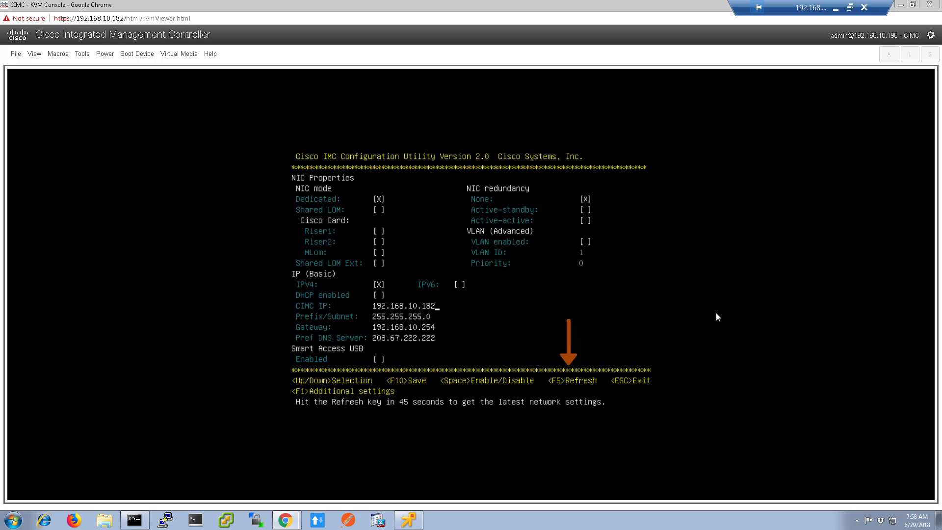
pyautogui.press('F5')
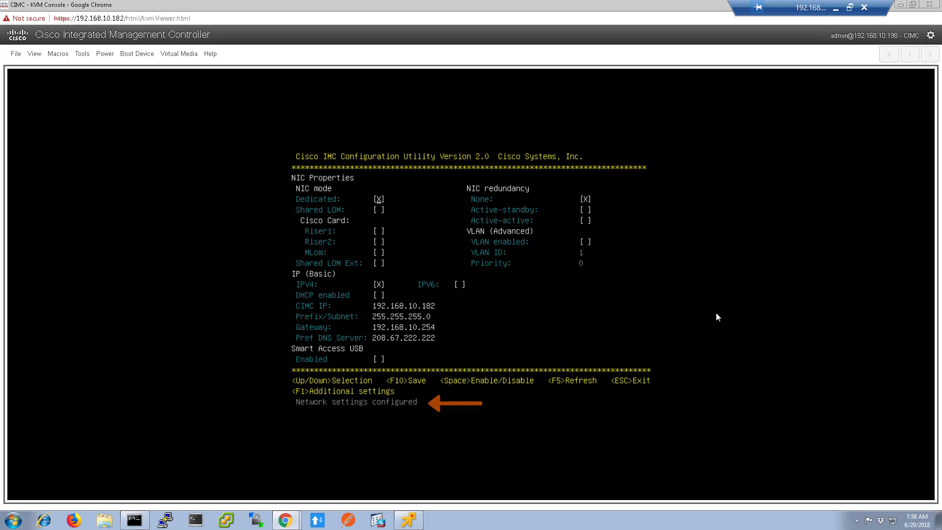
pyautogui.press('Escape')
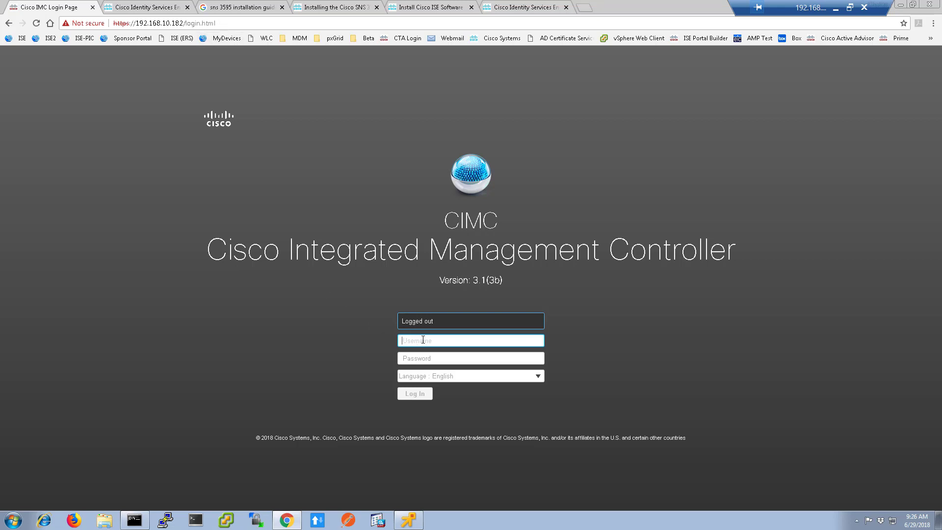
# Log in to the CIMC web UI as admin with the account password.
pyautogui.write('admin')
pyautogui.press('Tab')
pyautogui.write('*****')
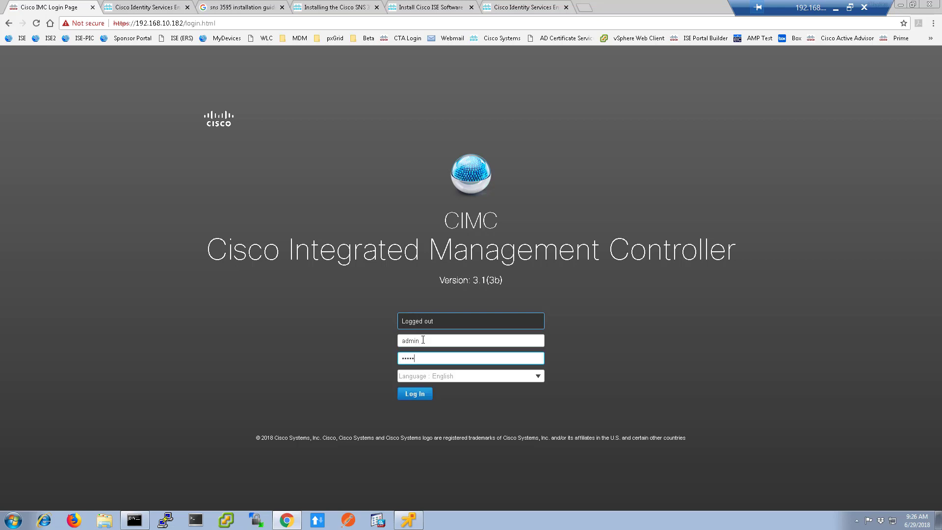
pyautogui.write('**')
pyautogui.press('Return')
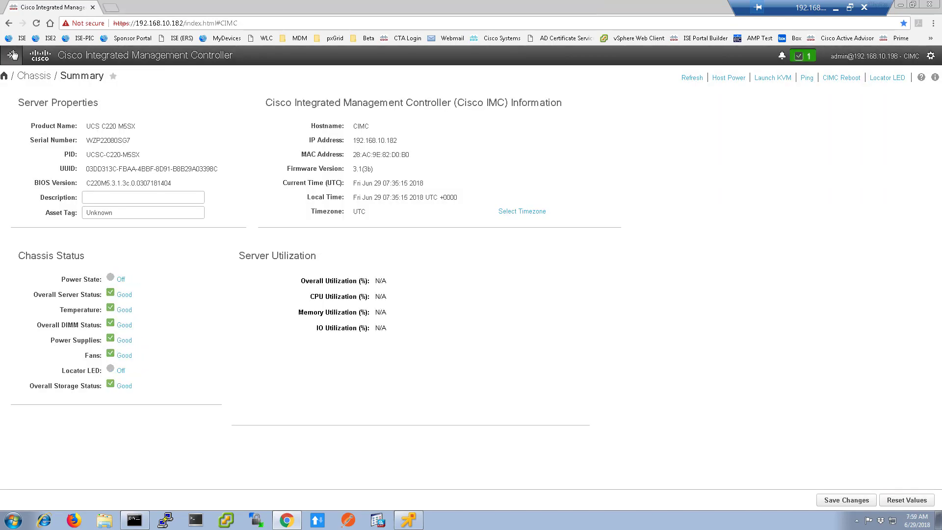
# Open Admin > Networking and review hostname CIMC, static IPv4 192.168.10.182 and DNS 208.67.222.222.
pyautogui.click(12, 55)
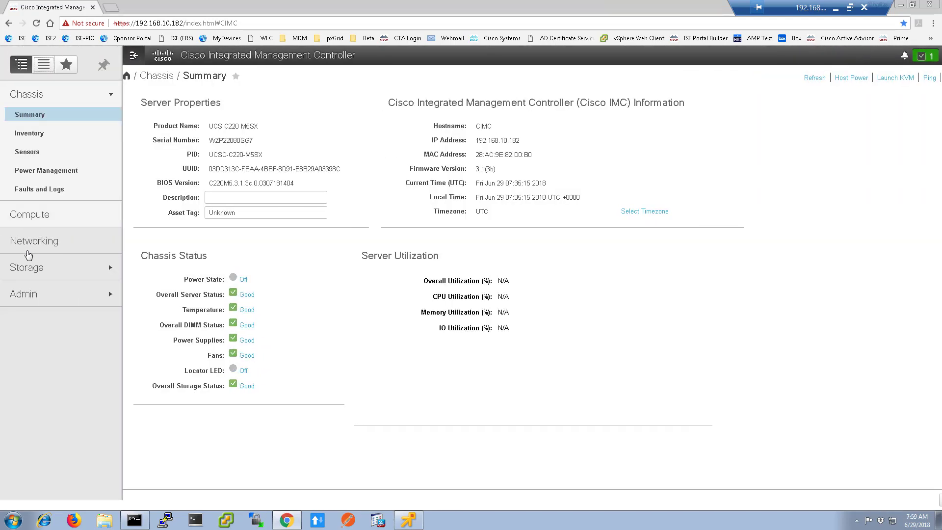
pyautogui.click(22, 294)
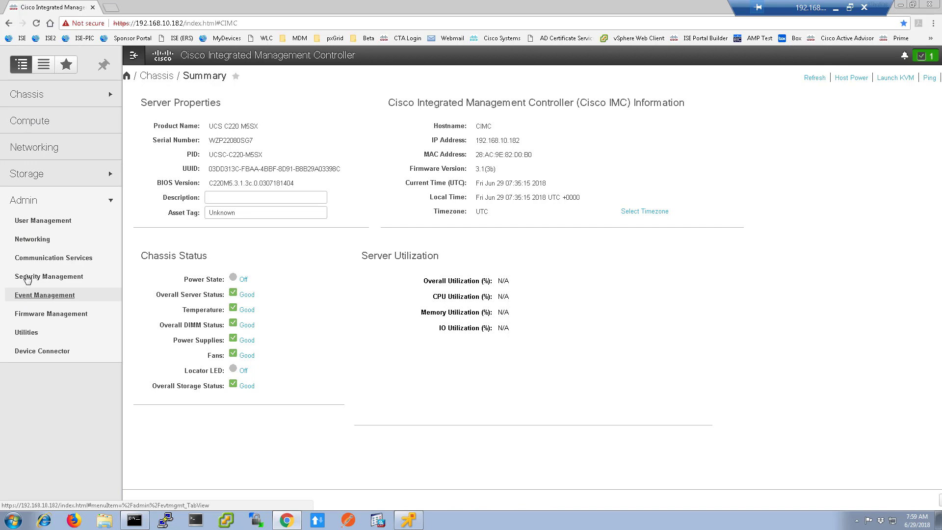
pyautogui.click(39, 242)
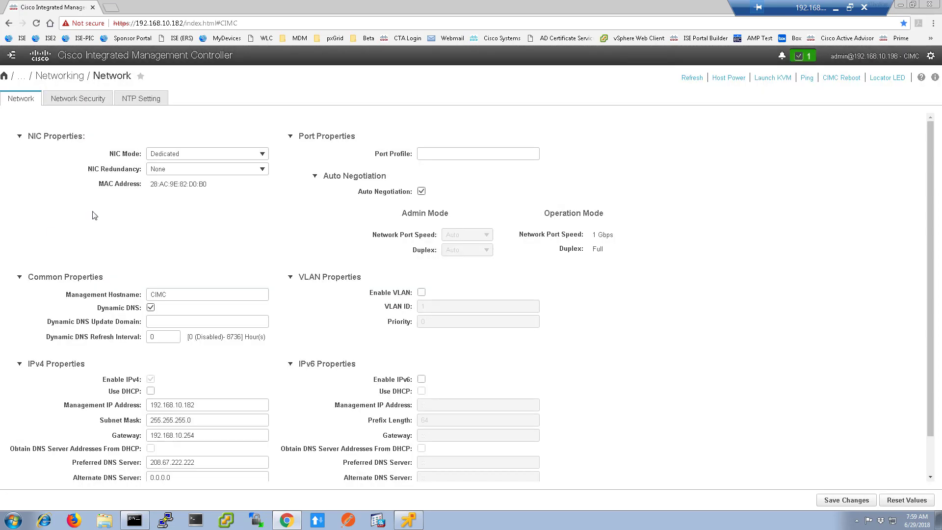
pyautogui.scroll(-1, 95, 216)
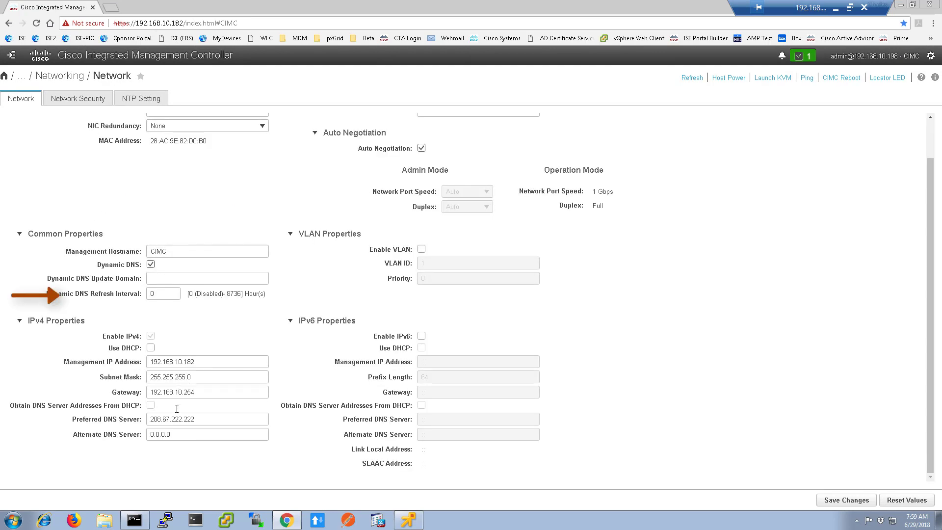
pyautogui.scroll(1, 711, 338)
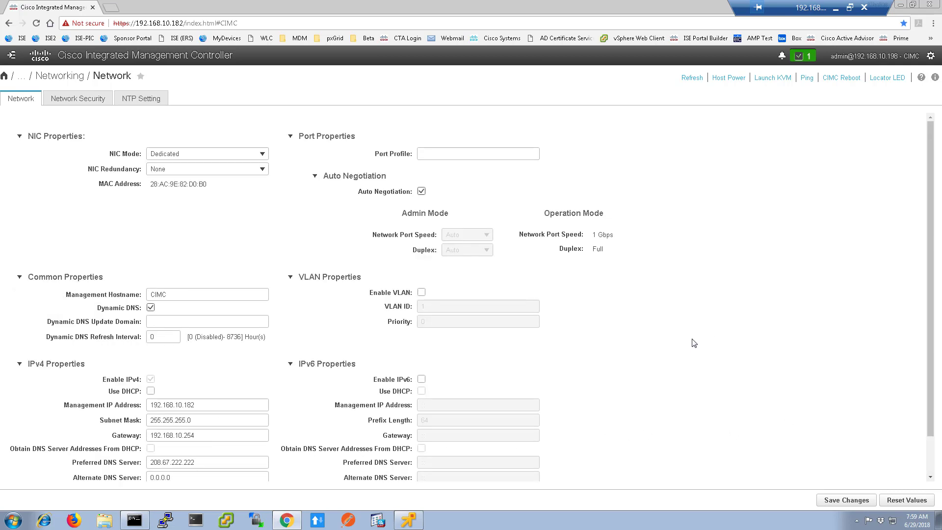
pyautogui.scroll(-1, 676, 299)
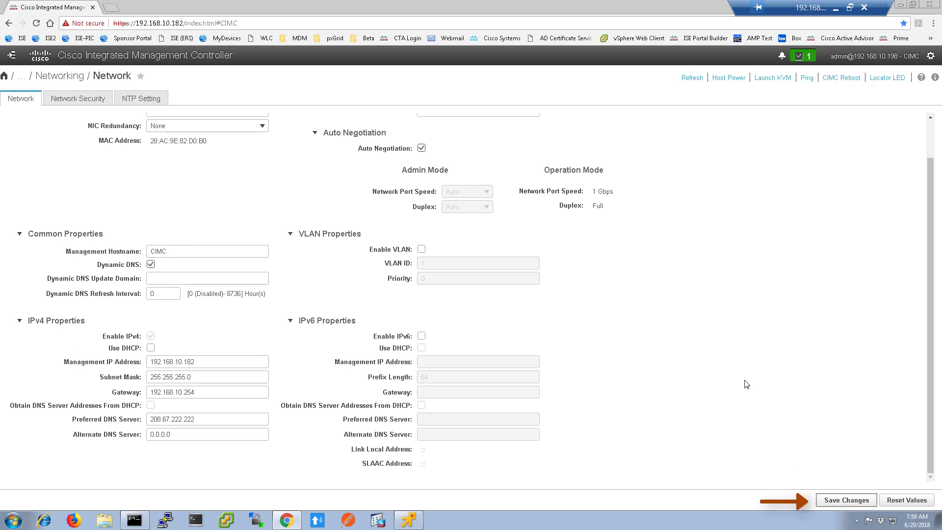
pyautogui.scroll(1, 732, 215)
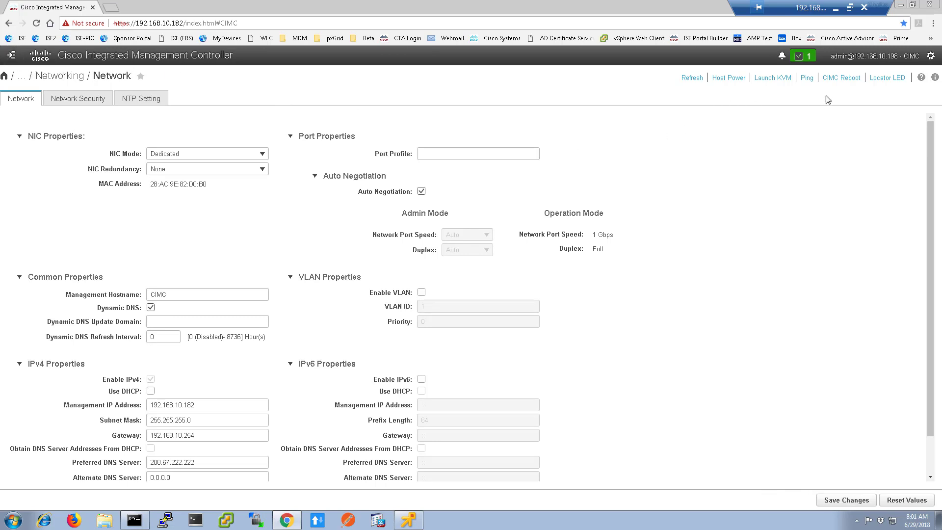
# Launch the HTML based KVM console maximized and activate its virtual devices.
pyautogui.click(774, 79)
pyautogui.click(765, 120)
pyautogui.click(219, 46)
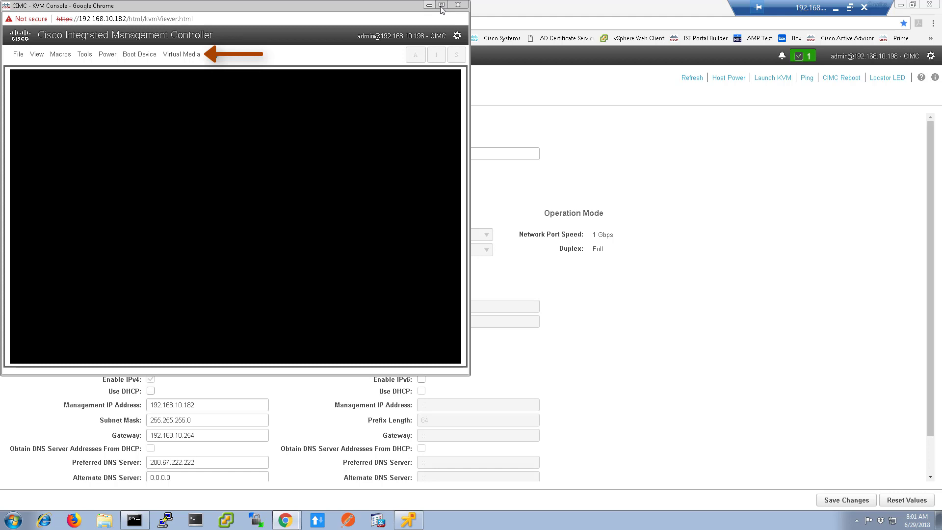
pyautogui.click(441, 4)
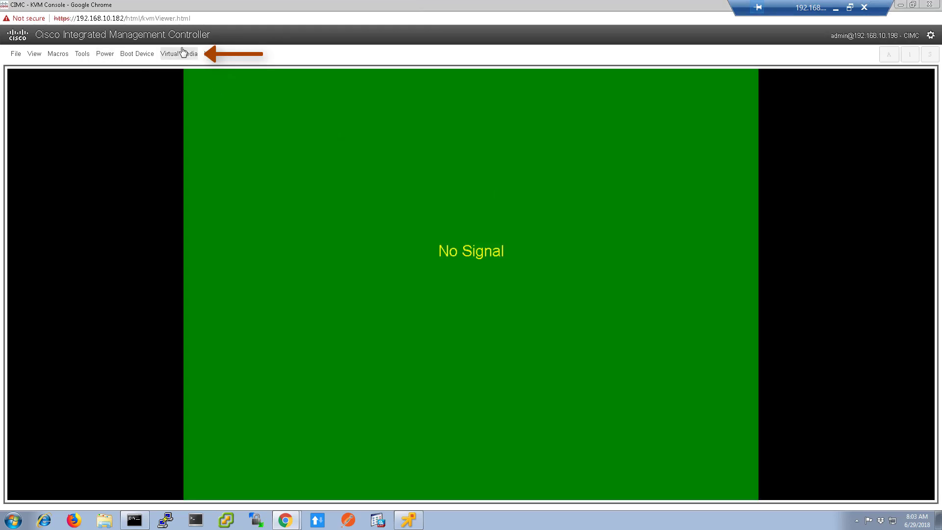
pyautogui.click(179, 54)
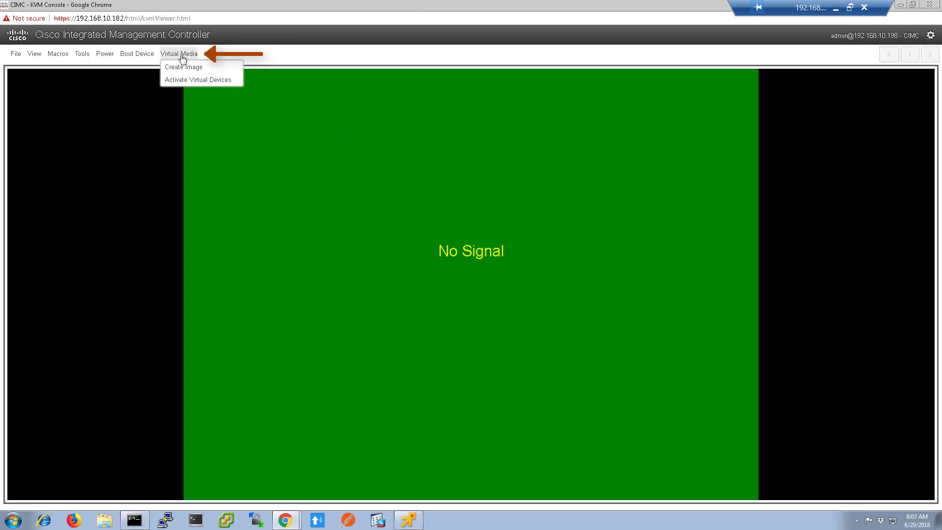
pyautogui.click(186, 83)
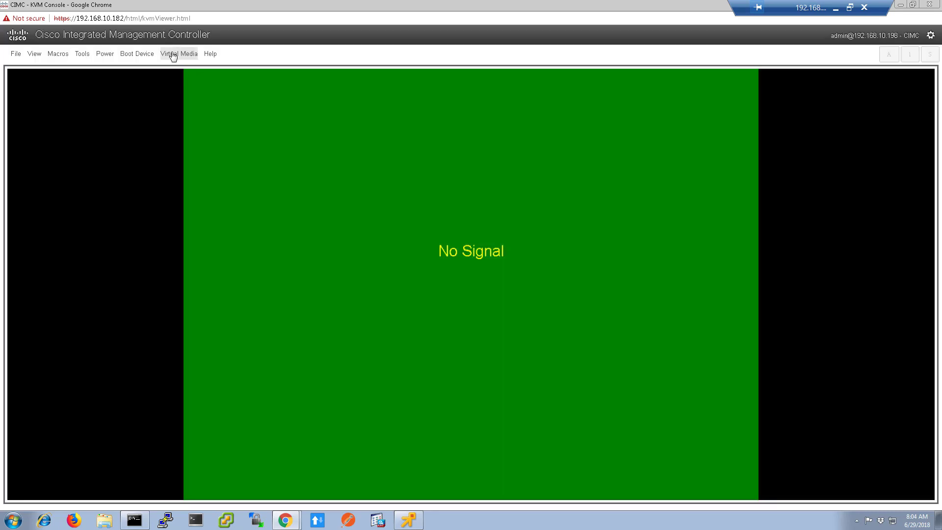
# Power on the server from the KVM Power menu and confirm.
pyautogui.click(172, 54)
pyautogui.click(107, 67)
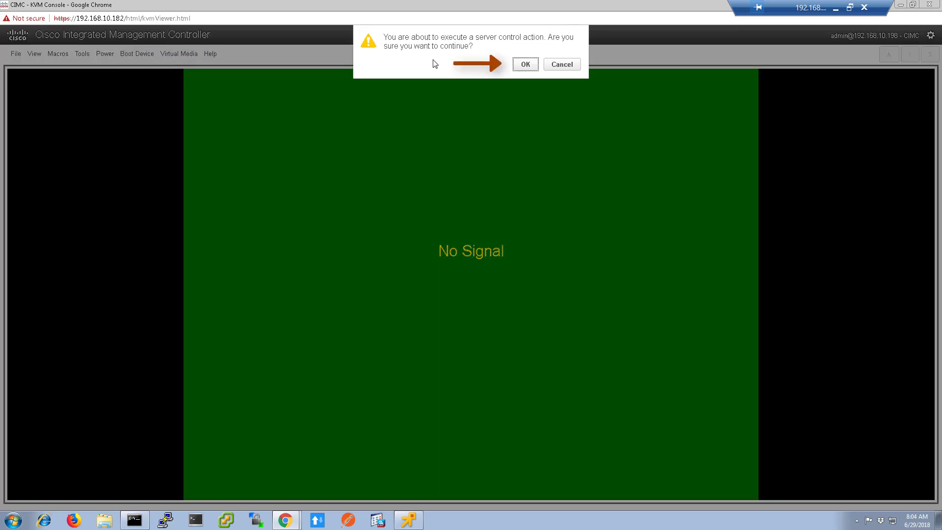
pyautogui.click(520, 68)
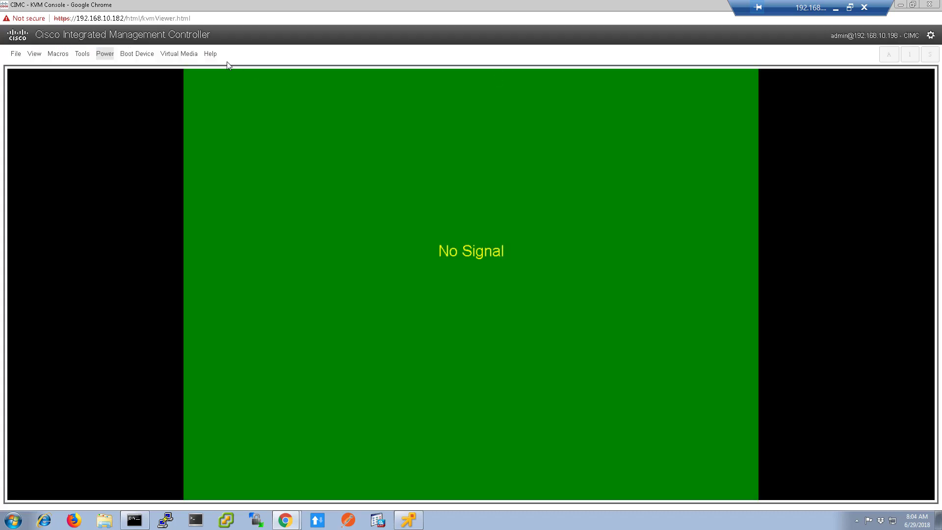
pyautogui.click(179, 55)
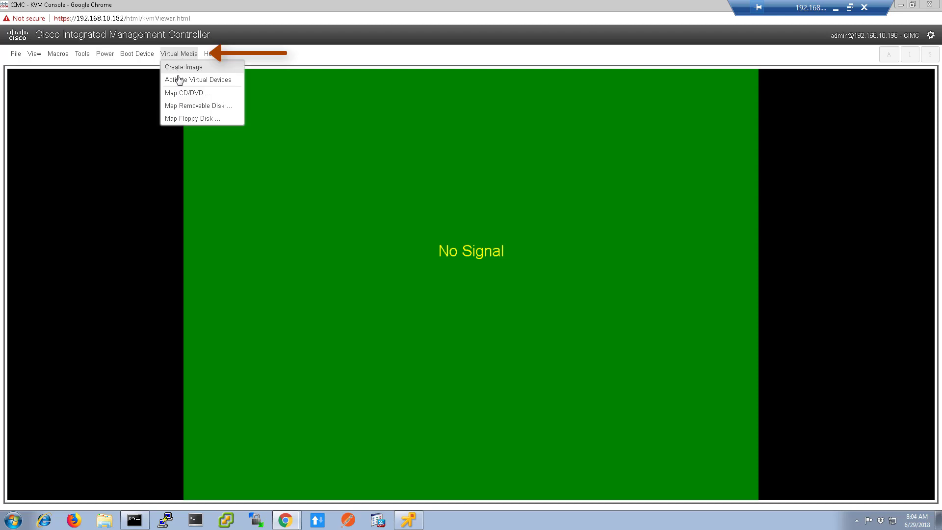
# Map ise-2.4.0.357.SPA.x86_64.iso as a virtual CD/DVD drive.
pyautogui.click(177, 93)
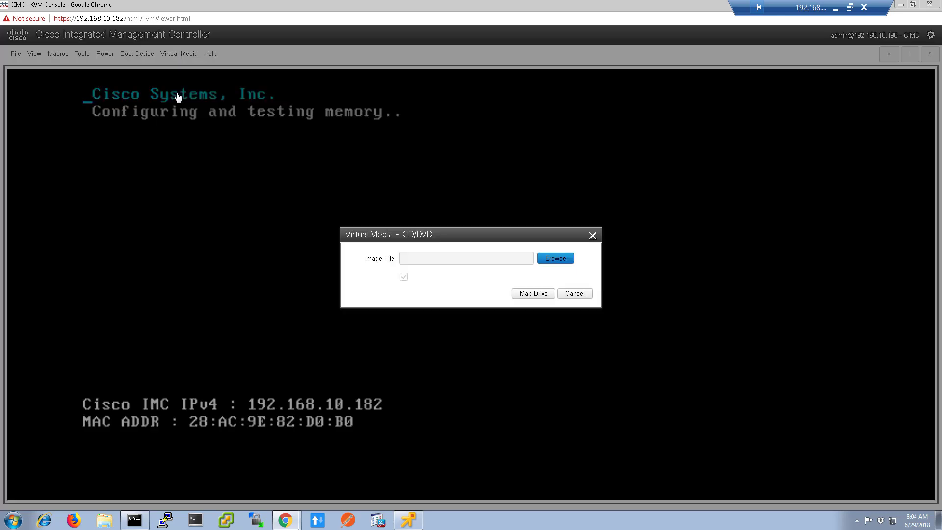
pyautogui.click(554, 259)
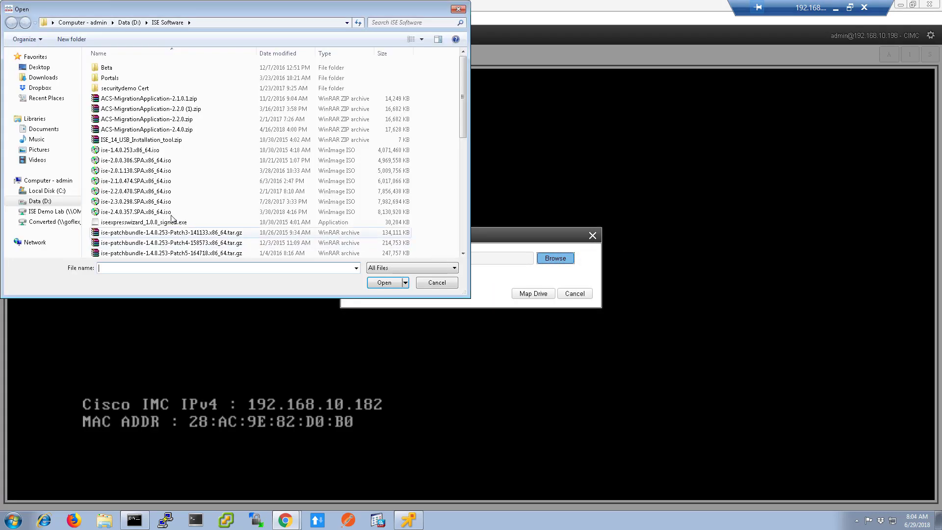
pyautogui.click(383, 211)
pyautogui.click(384, 283)
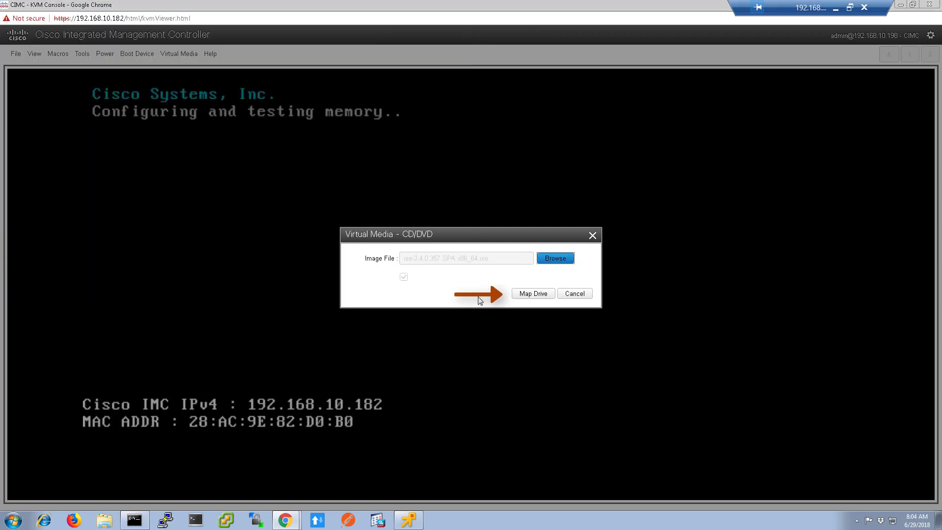
pyautogui.click(533, 293)
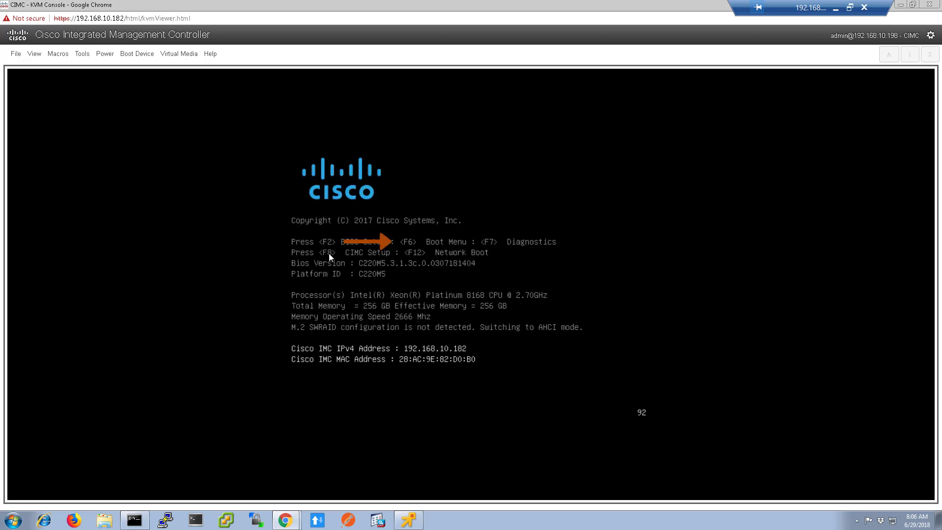
# Boot the server from the Cisco vKVM-Mapped vDVD via the F6 boot menu.
pyautogui.press('F6')
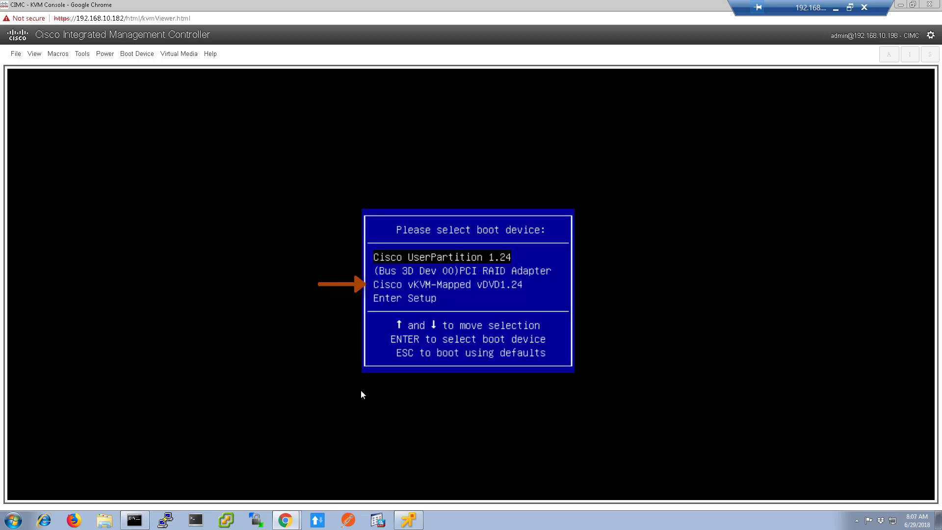
pyautogui.press('Down')
pyautogui.press('Down')
pyautogui.press('Return')
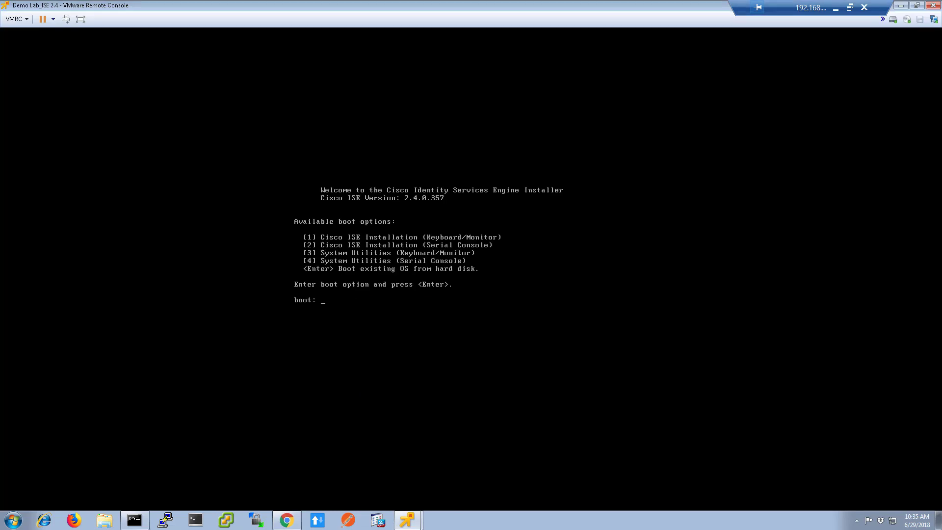
# Choose option 1 for keyboard/monitor ISE installation, then begin typing setup at the login prompt.
pyautogui.write('1')
pyautogui.press('Return')
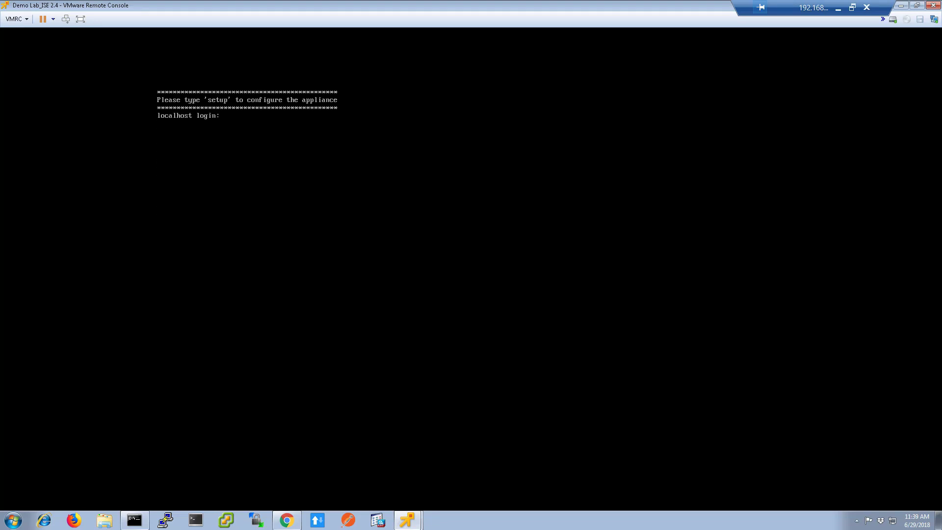
pyautogui.write('setu')
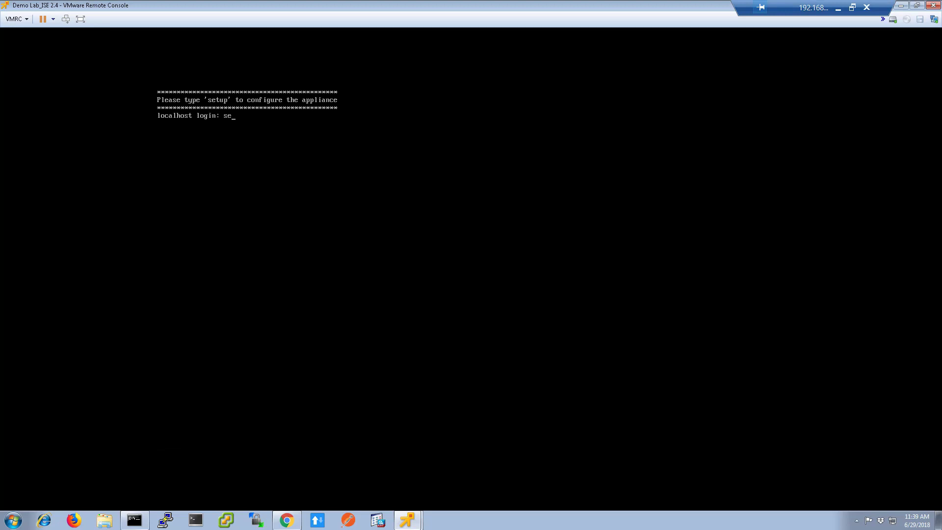
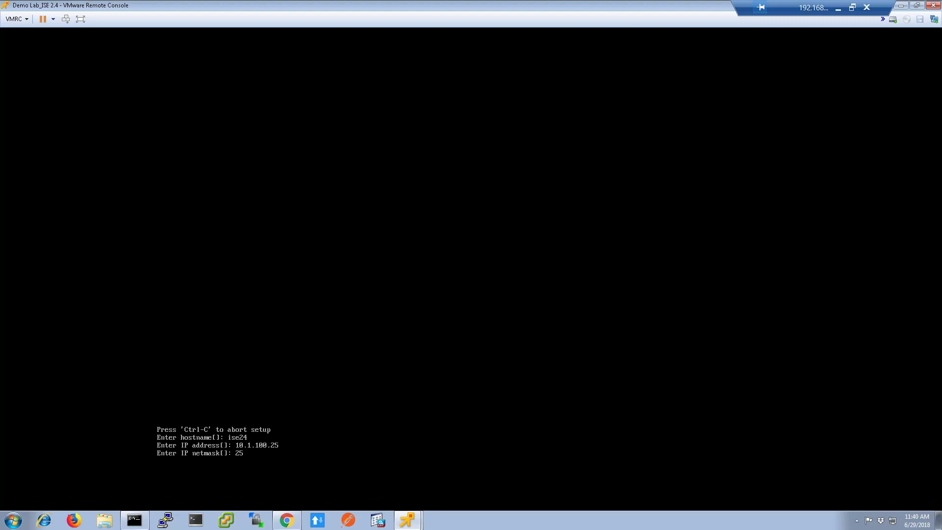
# Enter netmask 255.255.255.0 and default gateway 10.1.100.1 in the ISE setup.
pyautogui.write('5.255.255.0')
pyautogui.press('Return')
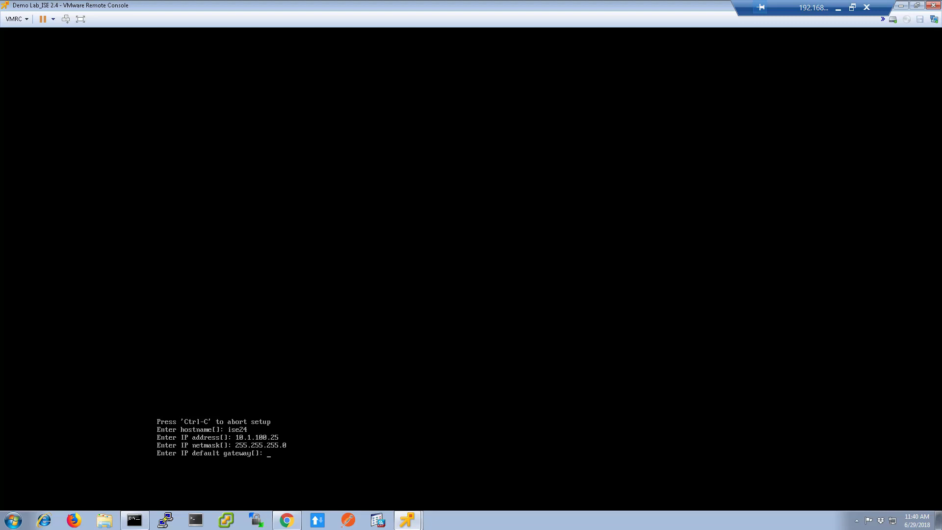
pyautogui.write('10.1')
pyautogui.write('.100.1')
pyautogui.press('Return')
pyautogui.press('Return')
pyautogui.press('Return')
pyautogui.press('Return')
pyautogui.press('Return')
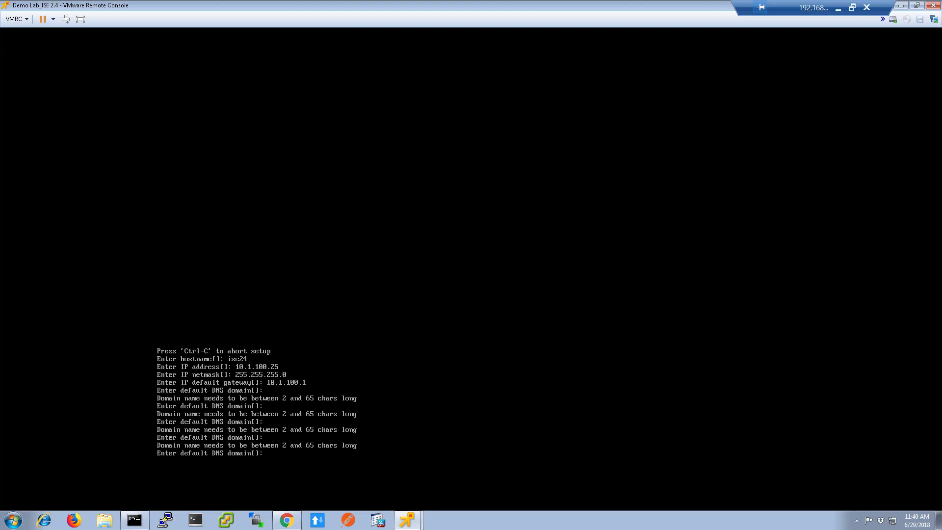
# Set DNS domain securitydemo.net and primary nameserver 10.1.100.10.
pyautogui.write('securitydemo.net')
pyautogui.press('Return')
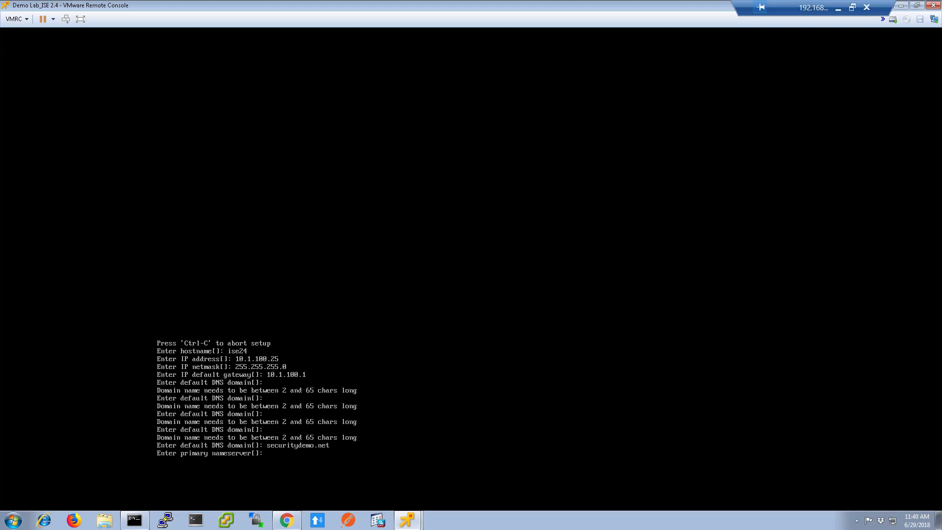
pyautogui.write('10.1.100.10')
pyautogui.press('Return')
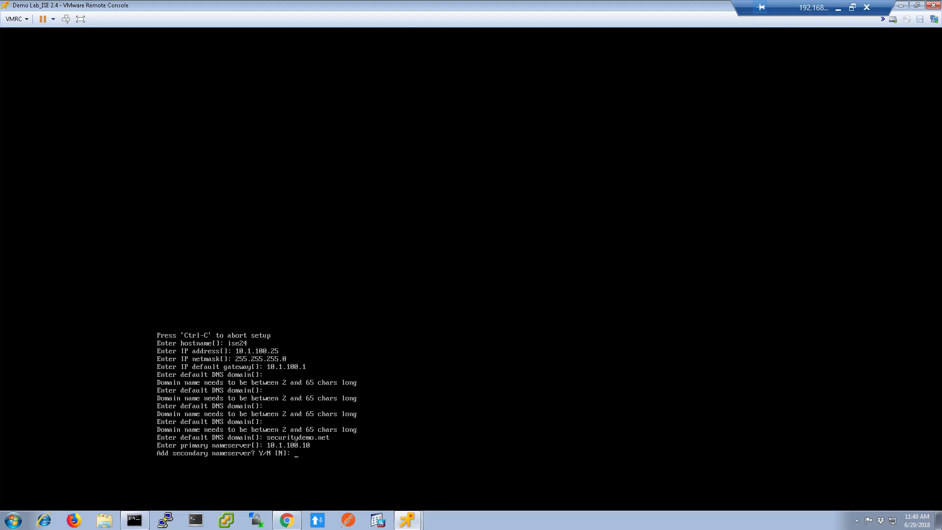
# Skip a secondary nameserver, use NTP server 10.1.100.10 only, and keep UTC timezone.
pyautogui.press('Return')
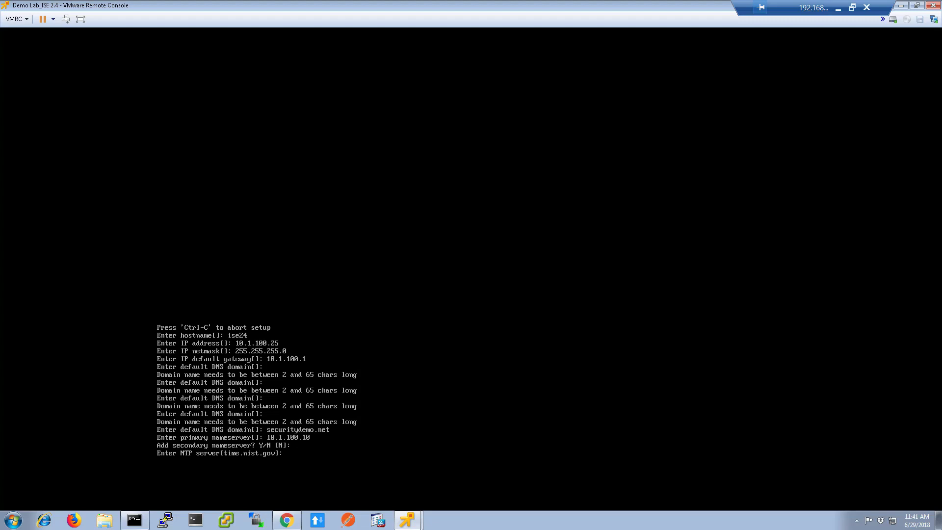
pyautogui.write('10.1.100.10')
pyautogui.press('Return')
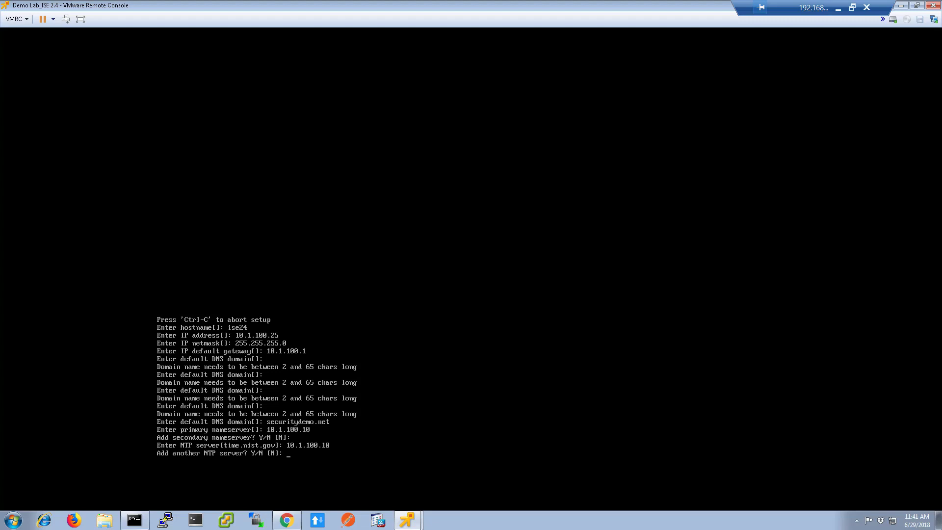
pyautogui.press('Return')
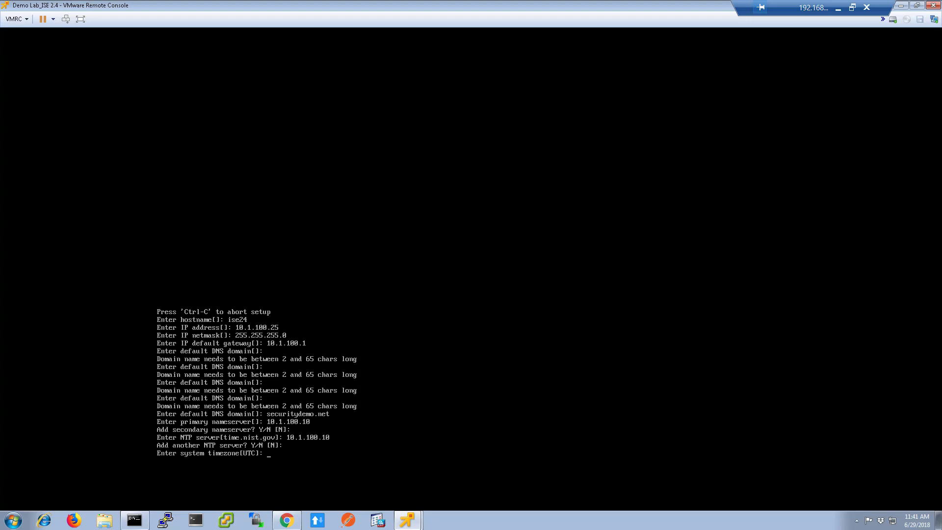
pyautogui.press('Return')
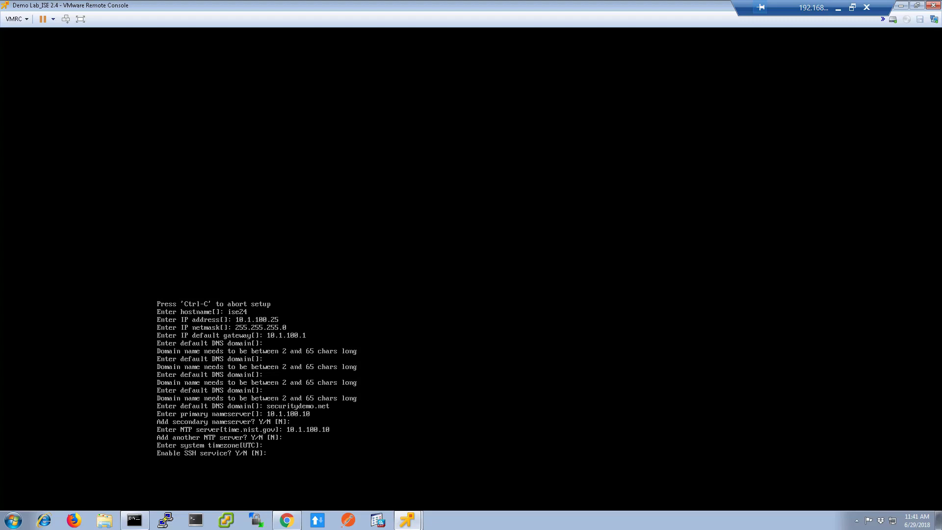
# Enable SSH, keep the default admin username, and set and confirm the admin password.
pyautogui.write('y')
pyautogui.press('Return')
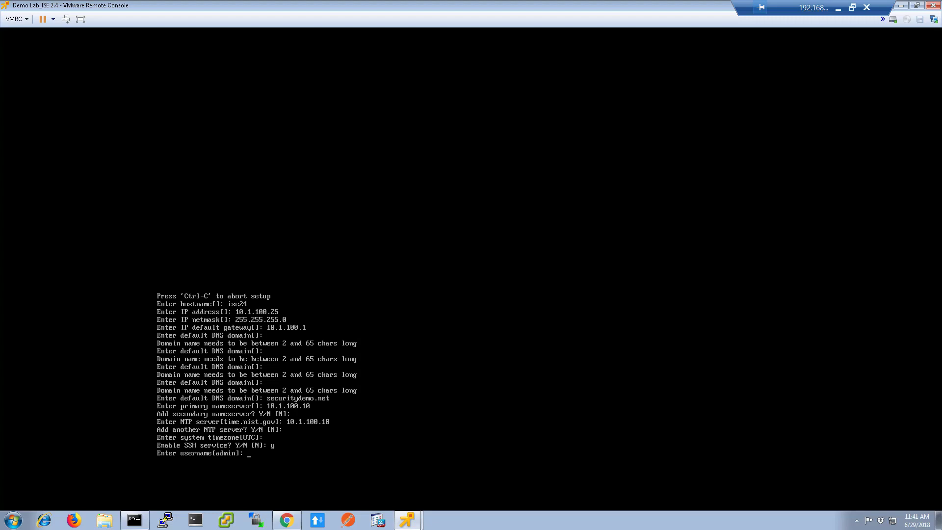
pyautogui.press('Return')
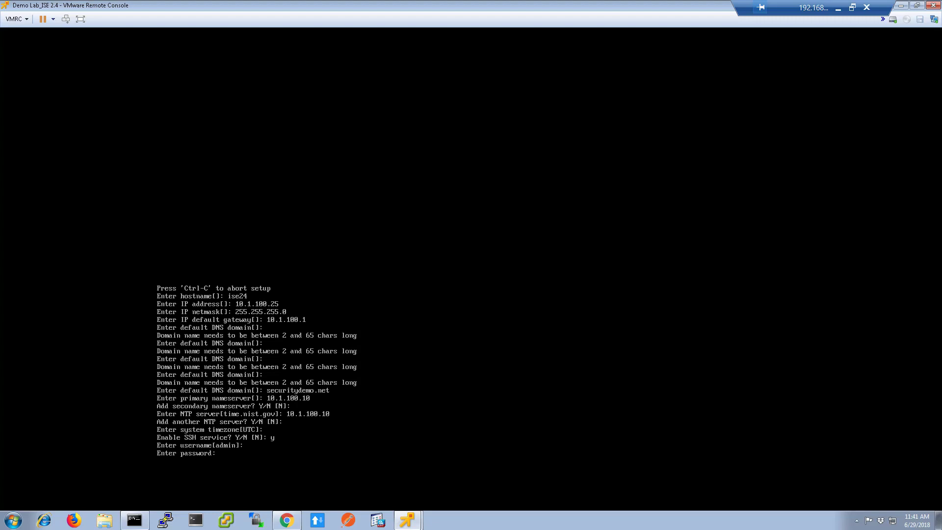
pyautogui.press('Return')
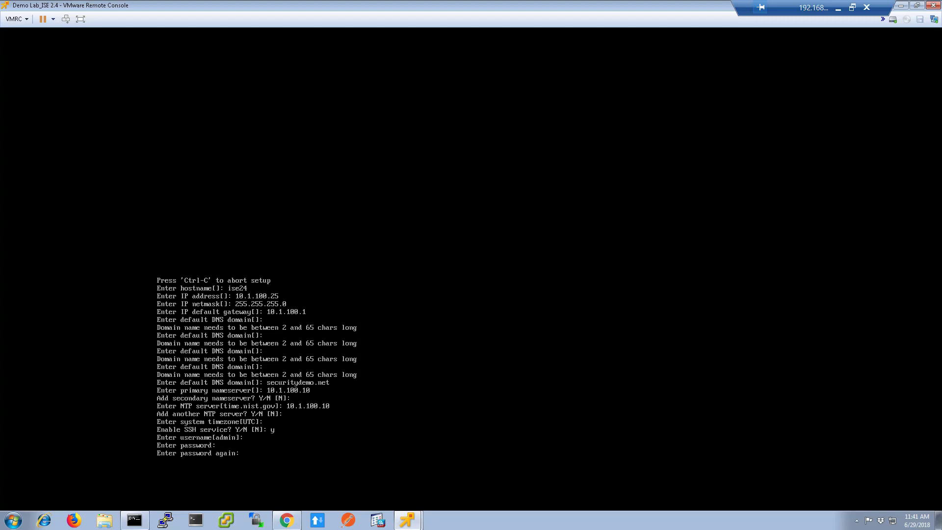
pyautogui.press('Return')
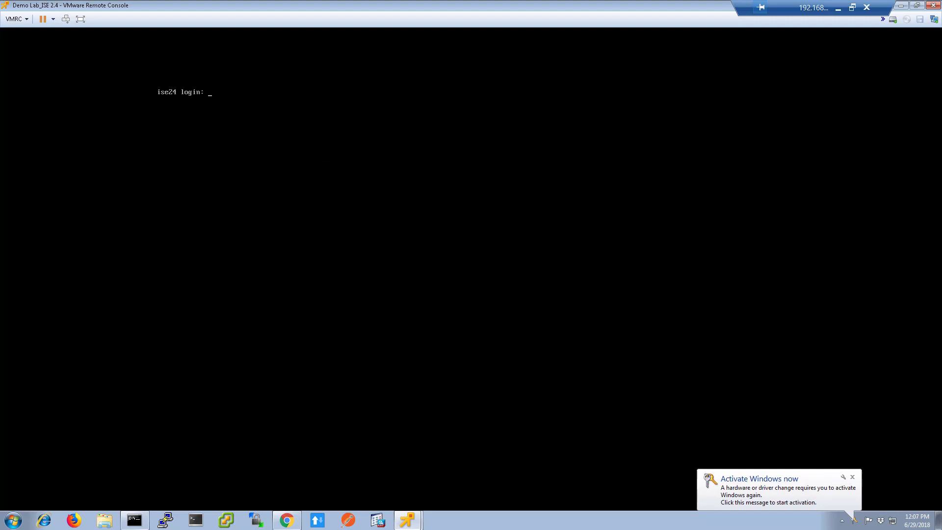
# Log in to the ise24 console as admin and enter 'show application status ise'.
pyautogui.write('admin')
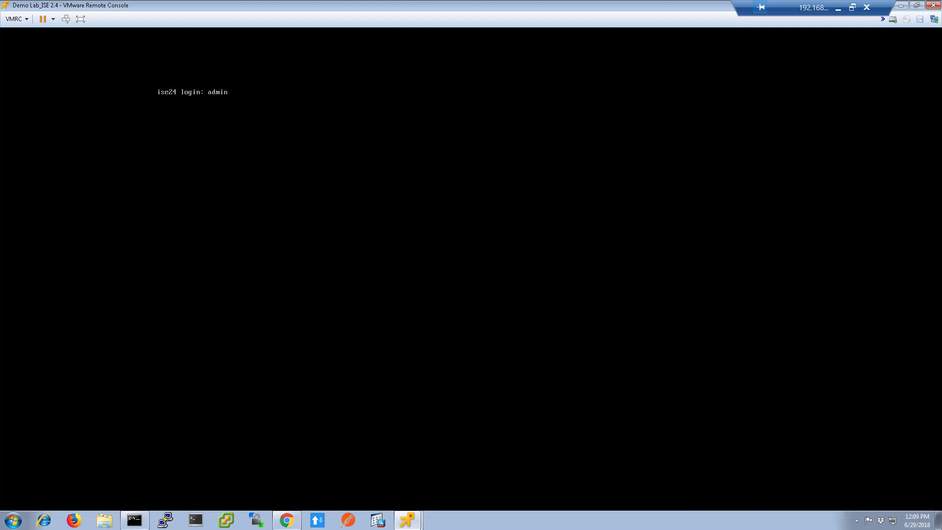
pyautogui.press('Return')
pyautogui.press('Return')
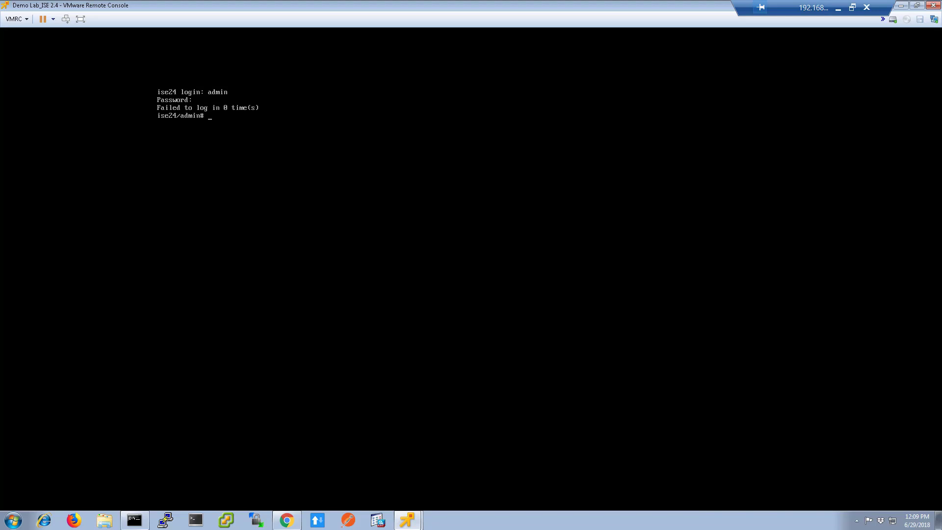
pyautogui.write('show application status ise')
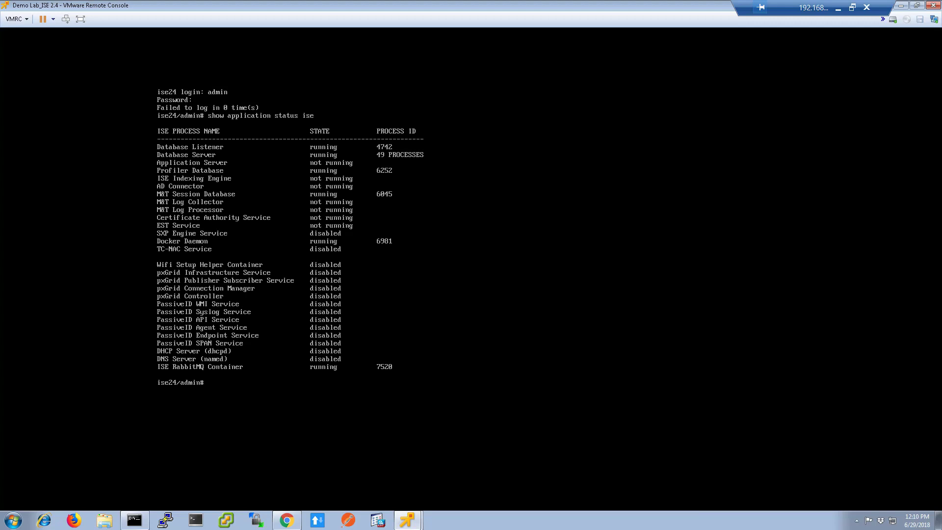
# Rerun 'sh app sta ise' until Application Server and the other ISE services show running.
pyautogui.write('sh app sta ise')
pyautogui.press('Return')
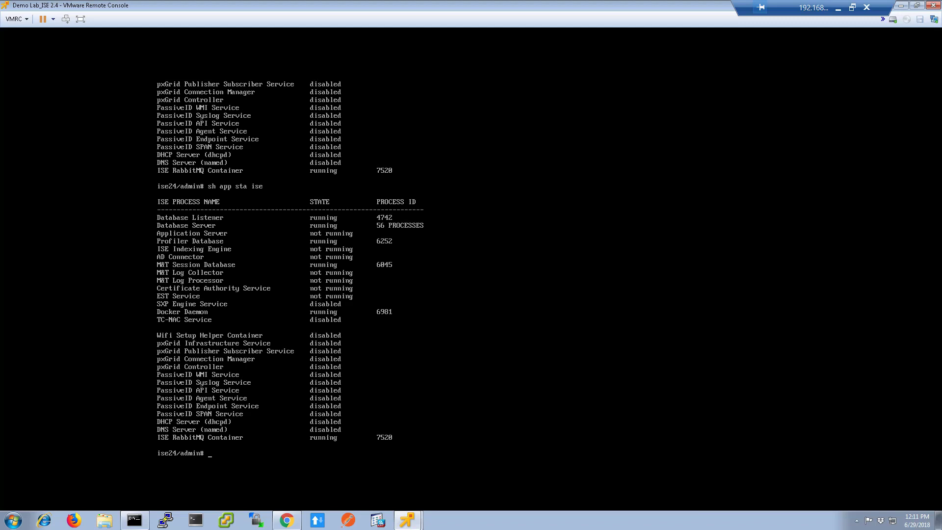
pyautogui.write('show application status ise')
pyautogui.press('Return')
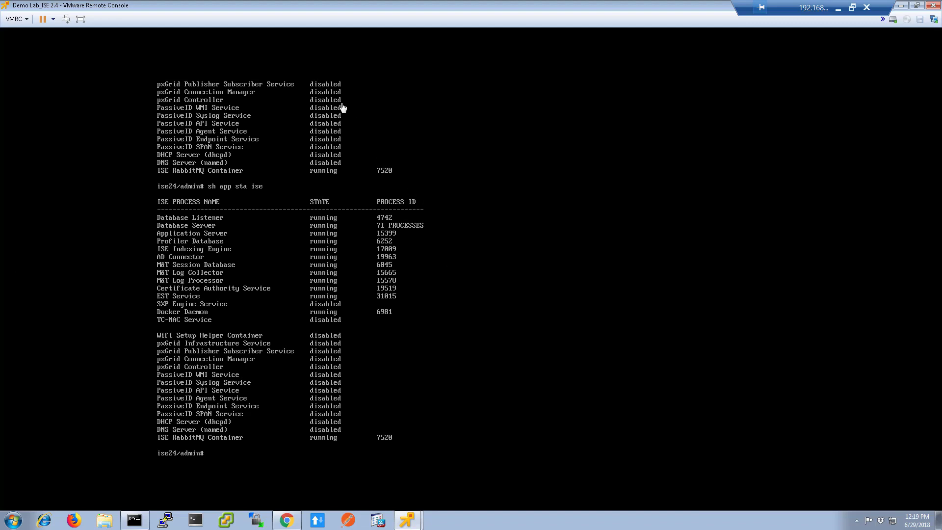
pyautogui.click(901, 6)
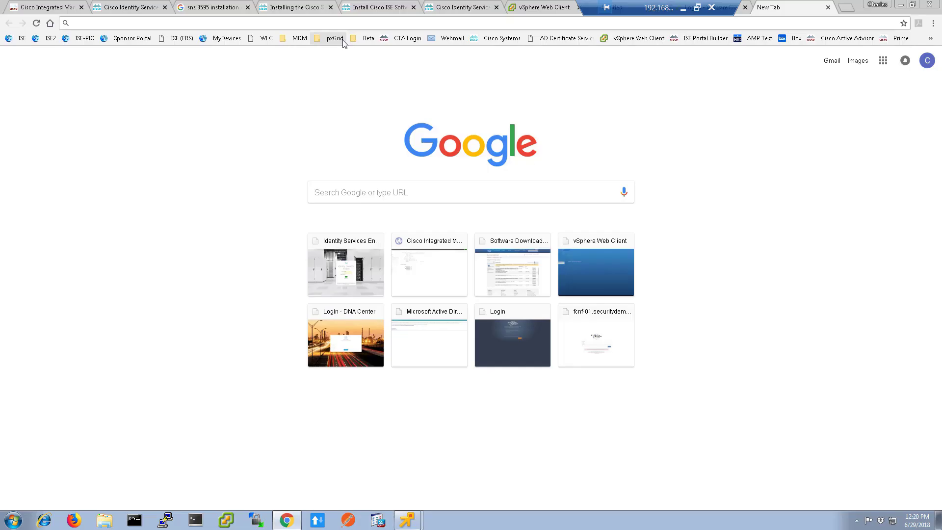
pyautogui.write('10.1.100.25')
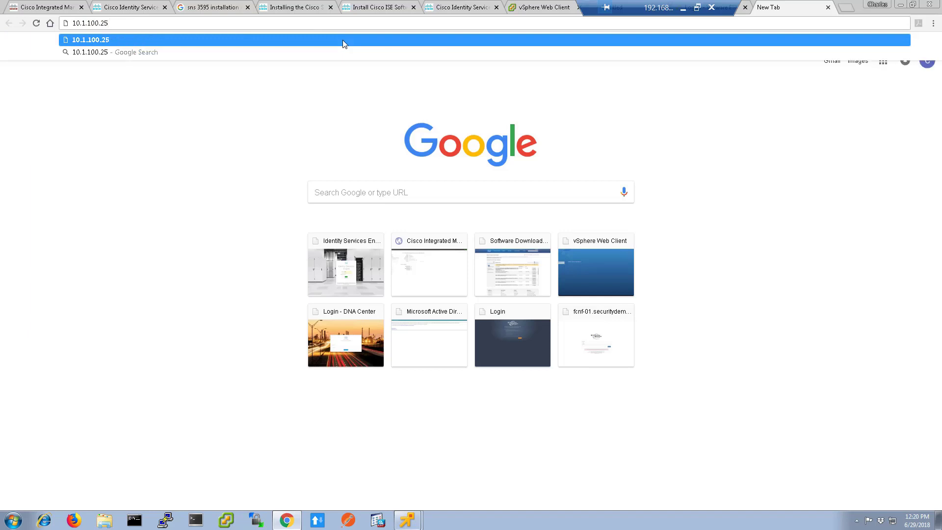
pyautogui.press('Return')
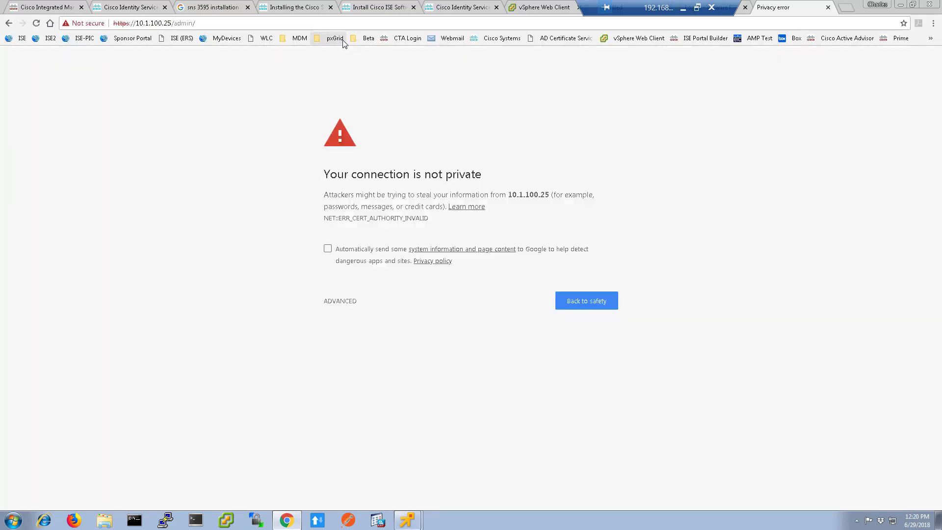
pyautogui.click(327, 303)
pyautogui.click(350, 376)
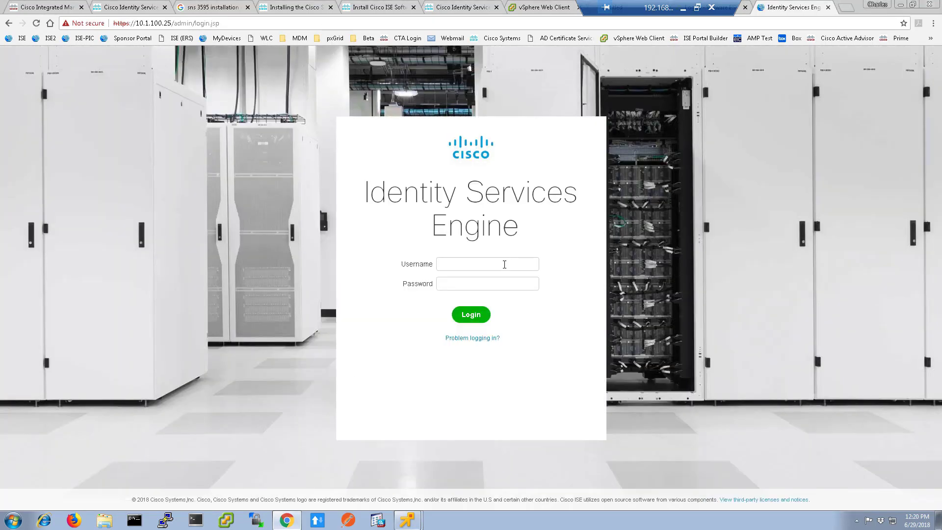
# Sign in to the ISE web admin as admin with the account password.
pyautogui.press('Tab')
pyautogui.press('Return')
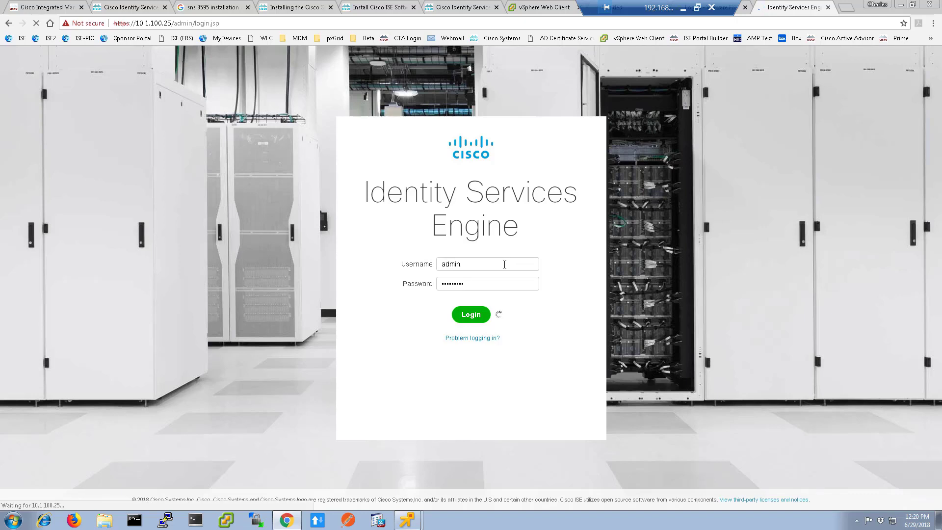